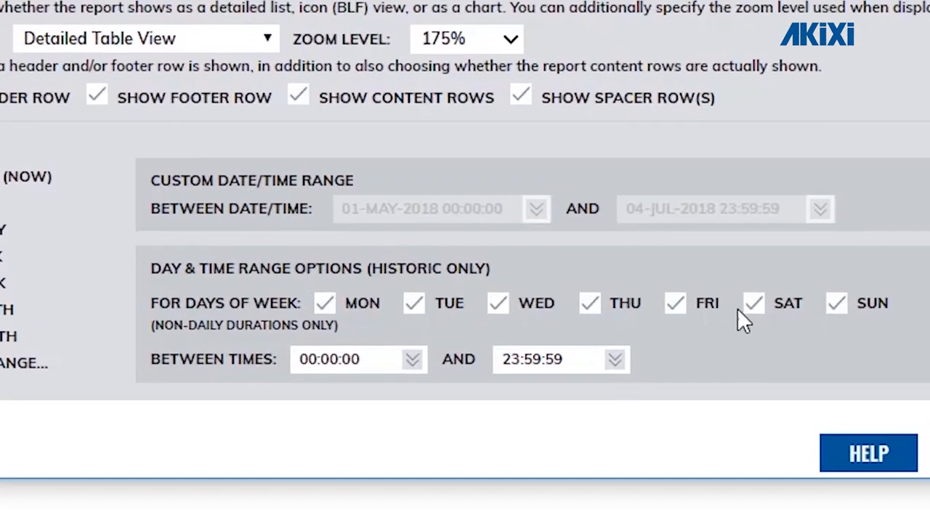
# Exclude Saturday and Sunday and set the report start time to 09:00:00
pyautogui.click(603, 356)
pyautogui.click(837, 305)
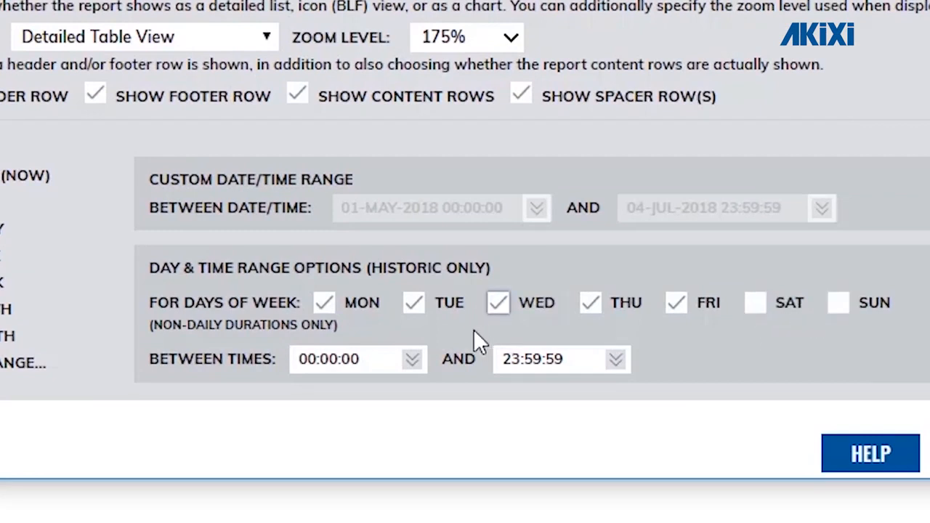
pyautogui.click(413, 364)
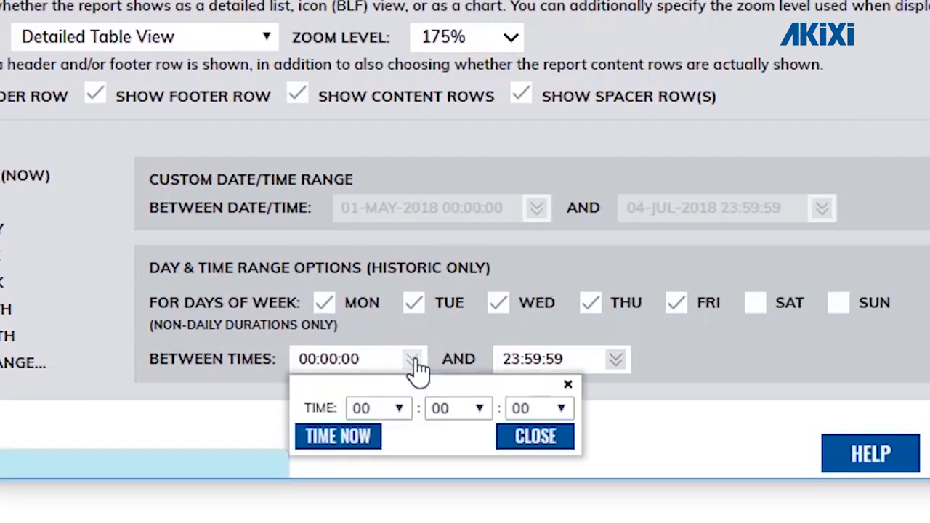
pyautogui.click(404, 414)
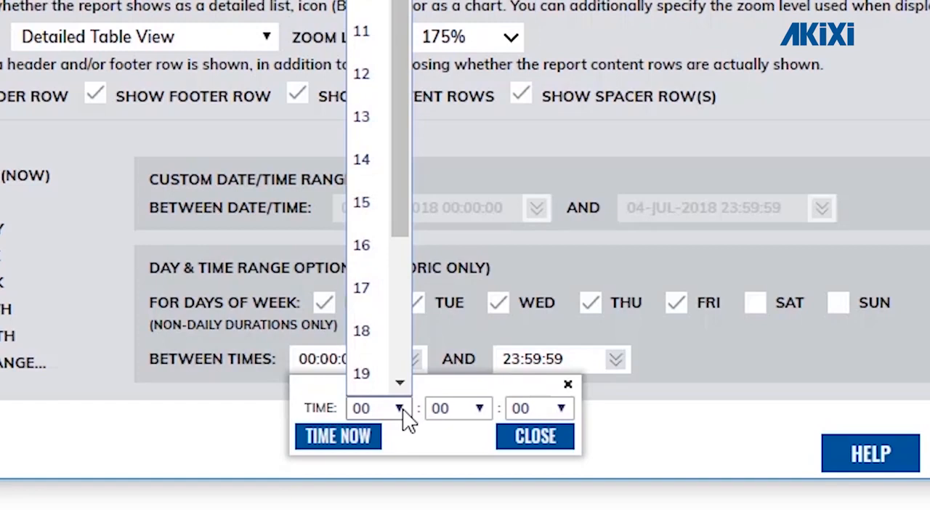
pyautogui.click(367, 0)
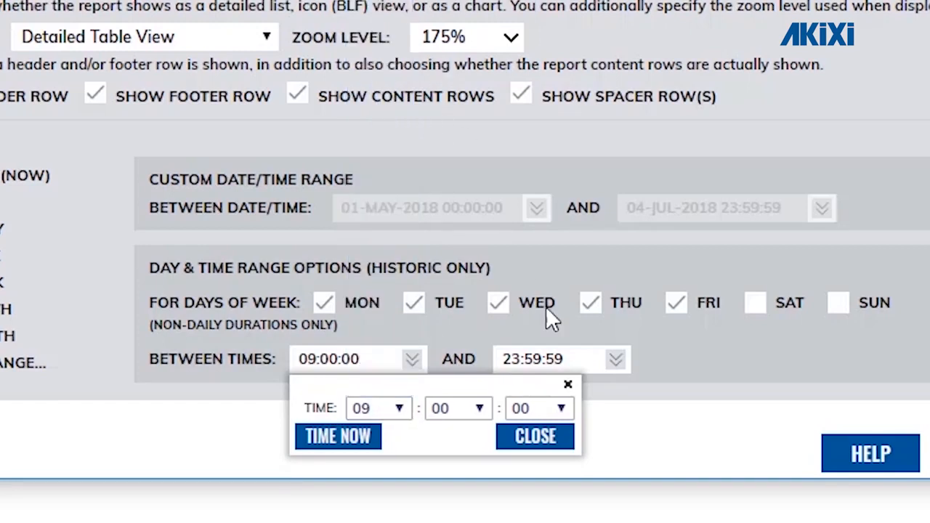
# Set the report end time to 18:00:00
pyautogui.click(623, 361)
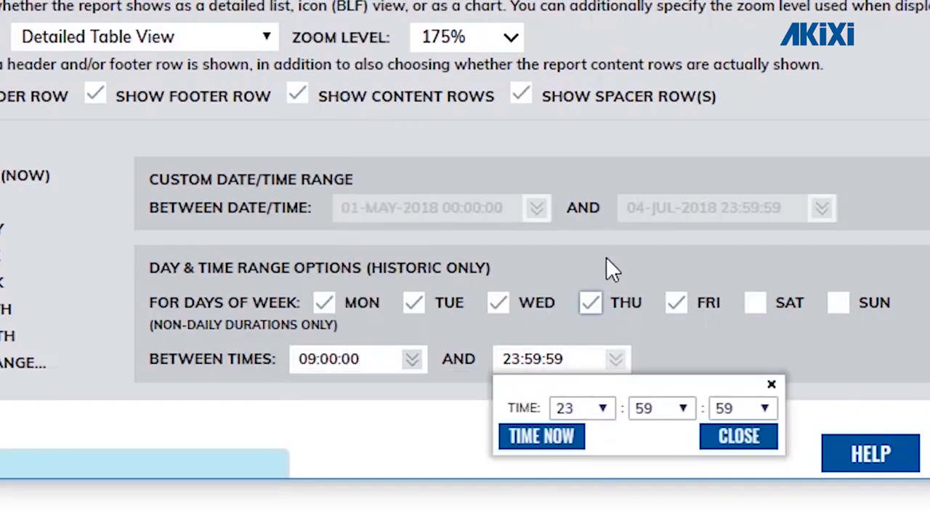
pyautogui.click(605, 412)
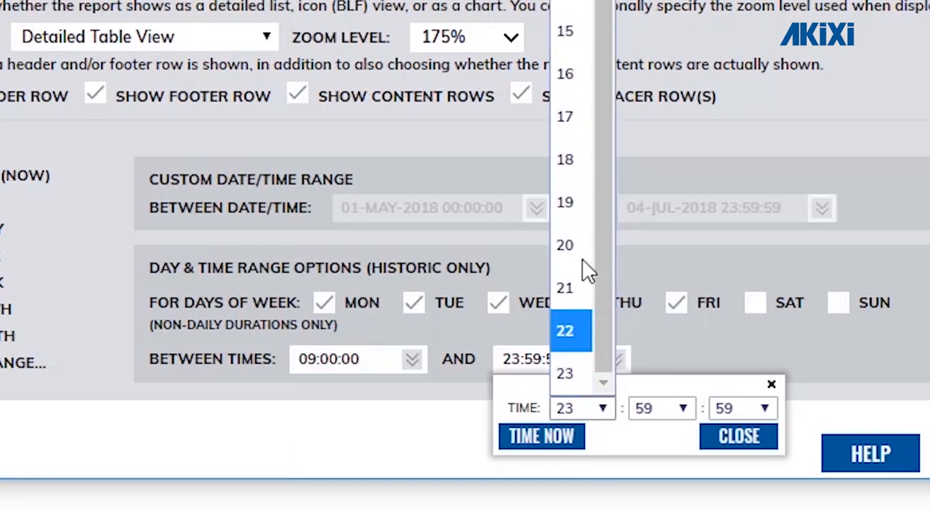
pyautogui.click(575, 139)
pyautogui.click(657, 408)
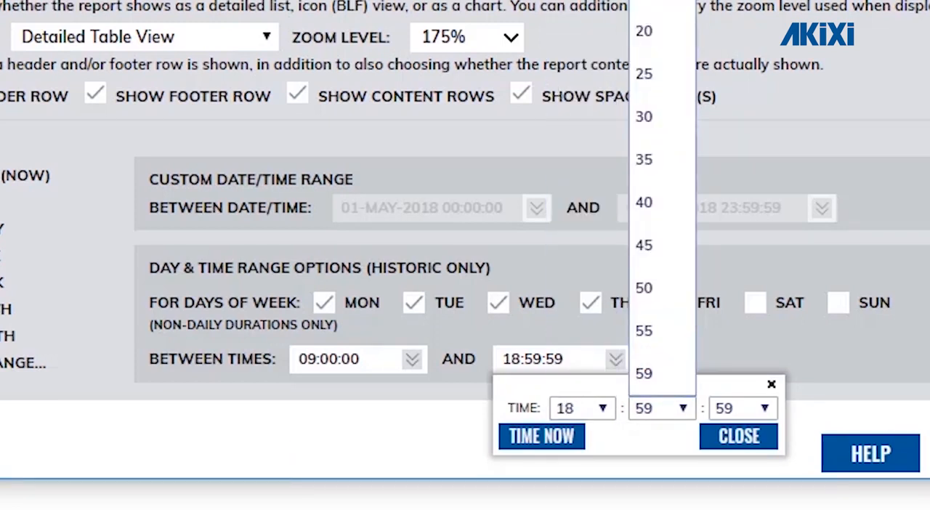
pyautogui.click(660, 0)
pyautogui.click(742, 410)
pyautogui.click(740, 1)
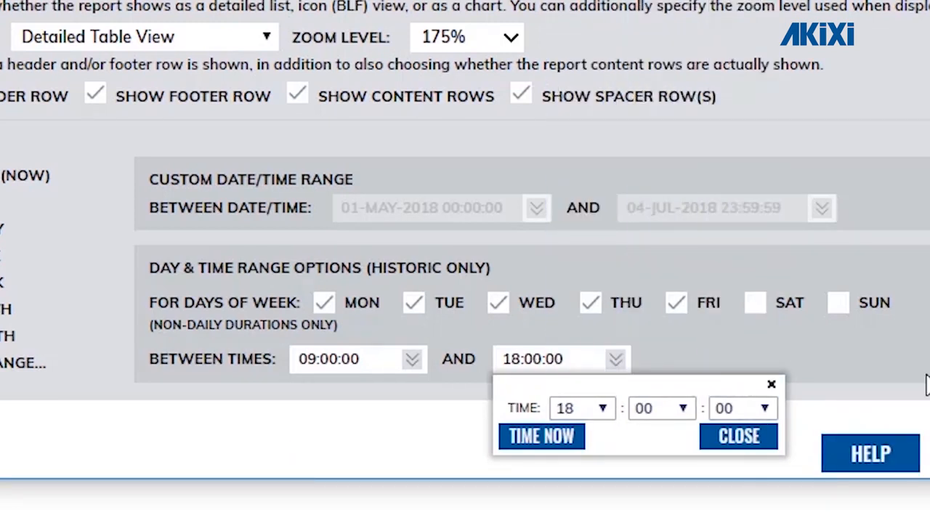
pyautogui.click(894, 342)
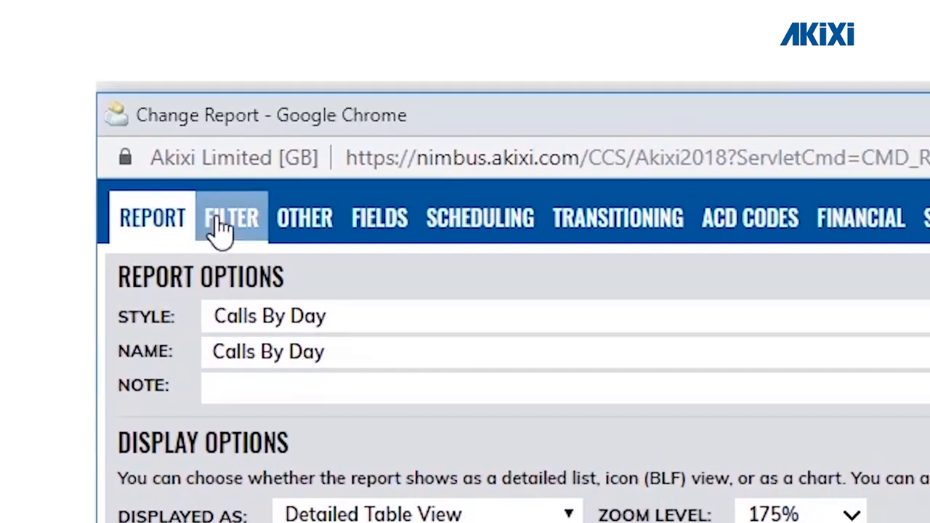
# Switch to the FILTER tab and delete [Any] from the Telephone No(s) field
pyautogui.click(222, 231)
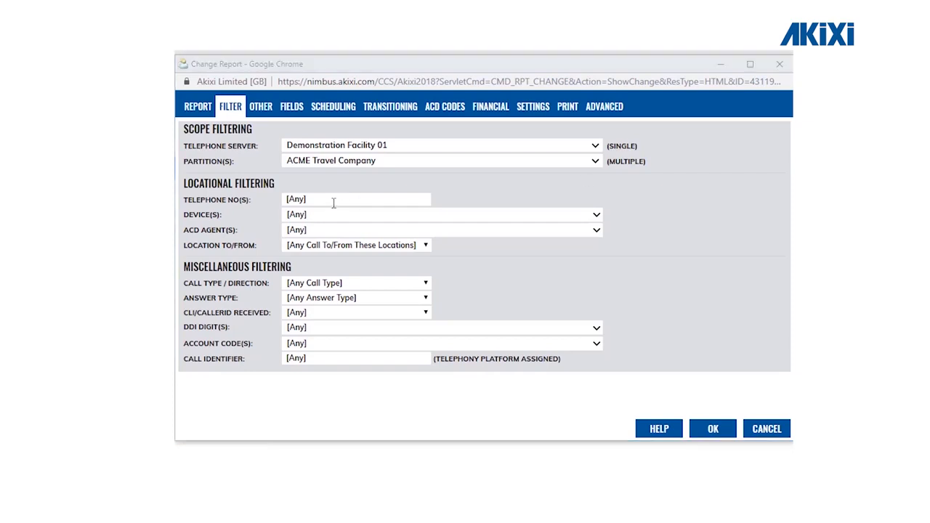
pyautogui.click(334, 201)
pyautogui.press('BackSpace')
pyautogui.press('BackSpace')
pyautogui.press('BackSpace')
pyautogui.press('BackSpace')
pyautogui.press('BackSpace')
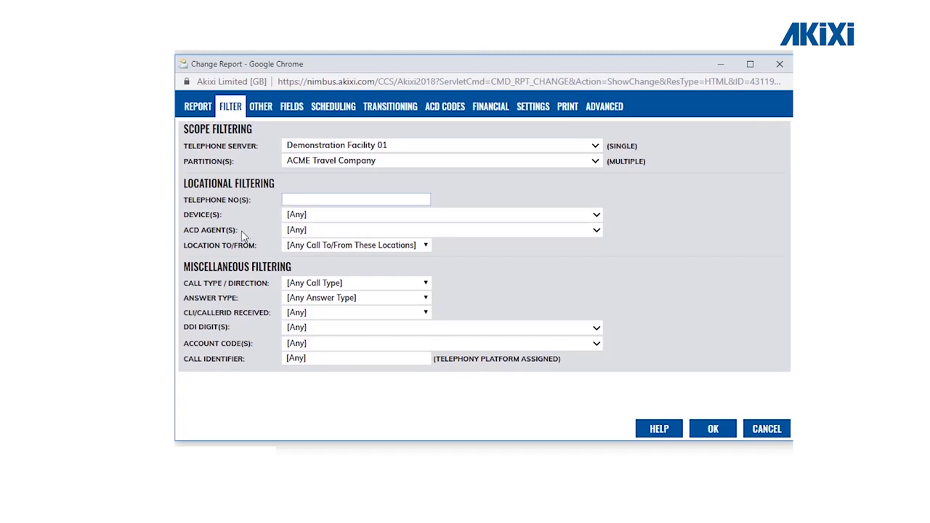
pyautogui.hotkey('ctrl', 'a')
pyautogui.press('BackSpace')
pyautogui.write('107')
pyautogui.write('*')
# Replace !07* with 01*,02*,03* in Telephone No(s), then erase it too
pyautogui.press('BackSpace')
pyautogui.press('BackSpace')
pyautogui.press('BackSpace')
pyautogui.press('BackSpace')
pyautogui.write('01*,02*,03*')
pyautogui.press('BackSpace')
pyautogui.press('BackSpace')
pyautogui.press('BackSpace')
pyautogui.press('BackSpace')
pyautogui.press('BackSpace')
pyautogui.press('BackSpace')
pyautogui.press('BackSpace')
pyautogui.press('BackSpace')
pyautogui.press('BackSpace')
pyautogui.press('BackSpace')
pyautogui.press('BackSpace')
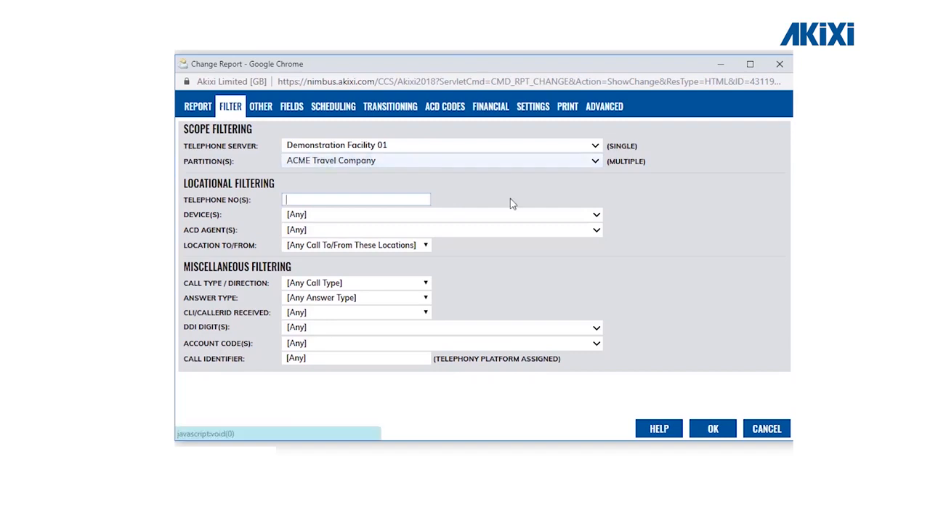
# Tick devices 100, 102, 104 and 106 in the Device(s) list
pyautogui.click(597, 214)
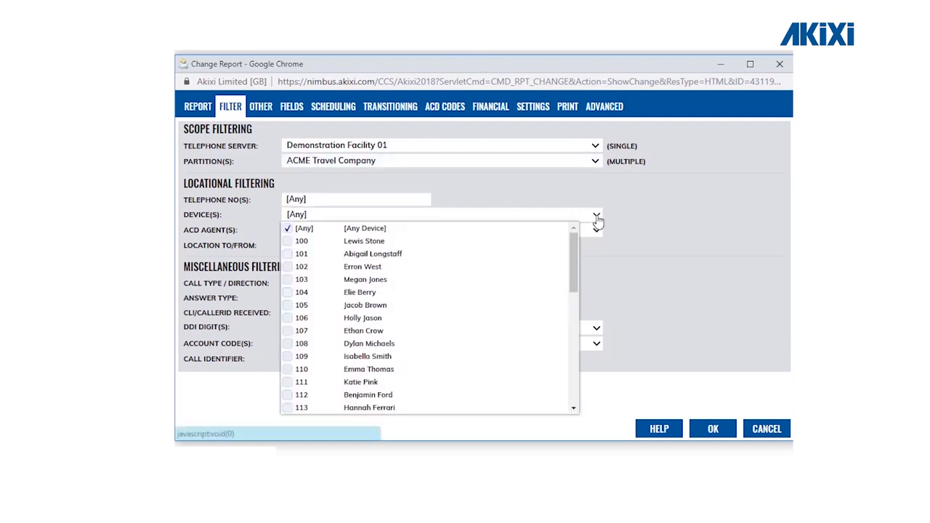
pyautogui.scroll(-5, 436, 263)
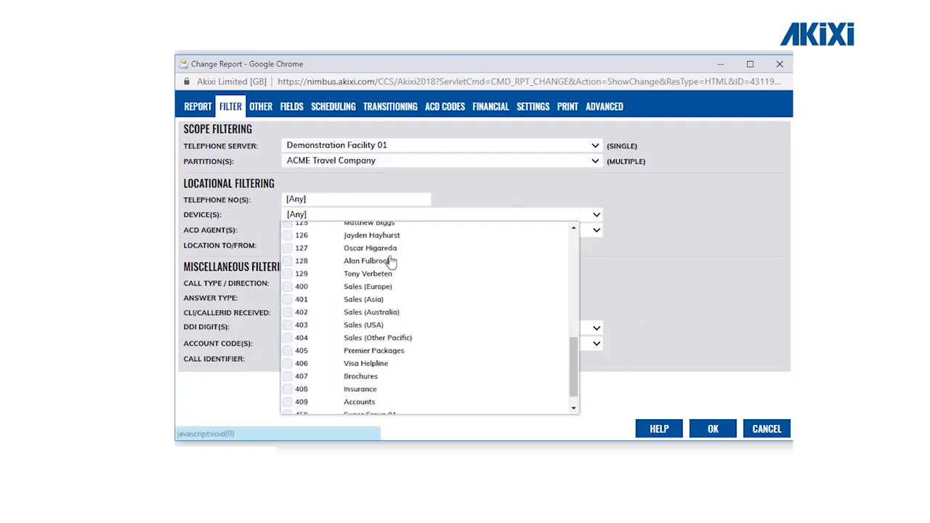
pyautogui.scroll(5, 378, 291)
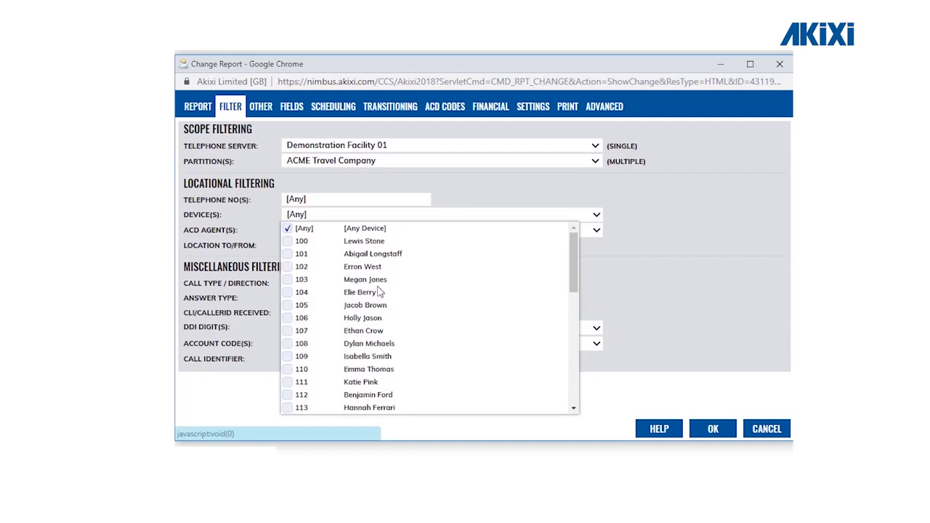
pyautogui.click(378, 242)
pyautogui.click(372, 266)
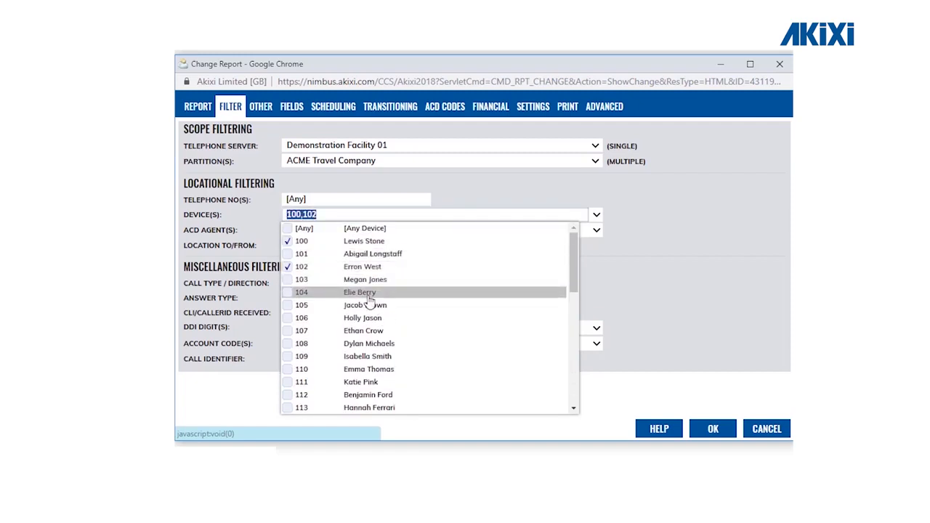
pyautogui.click(370, 293)
pyautogui.click(367, 318)
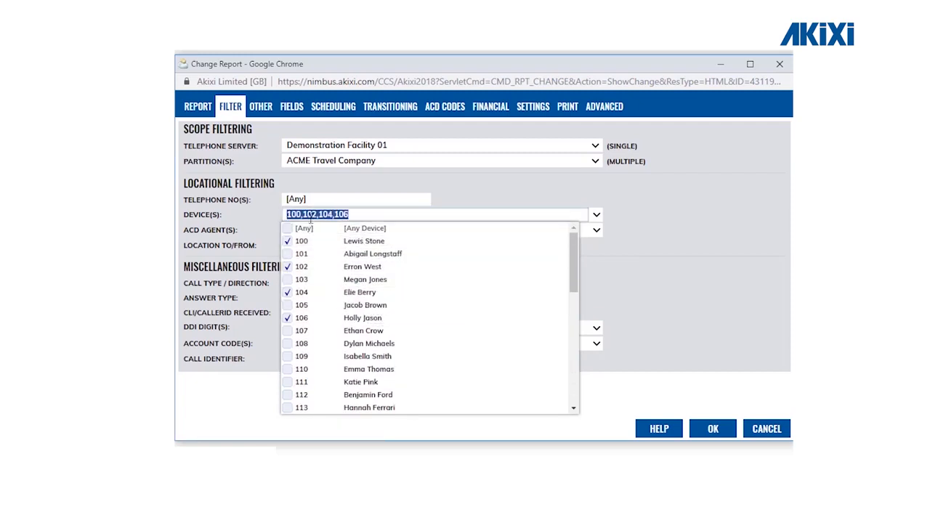
pyautogui.click(469, 194)
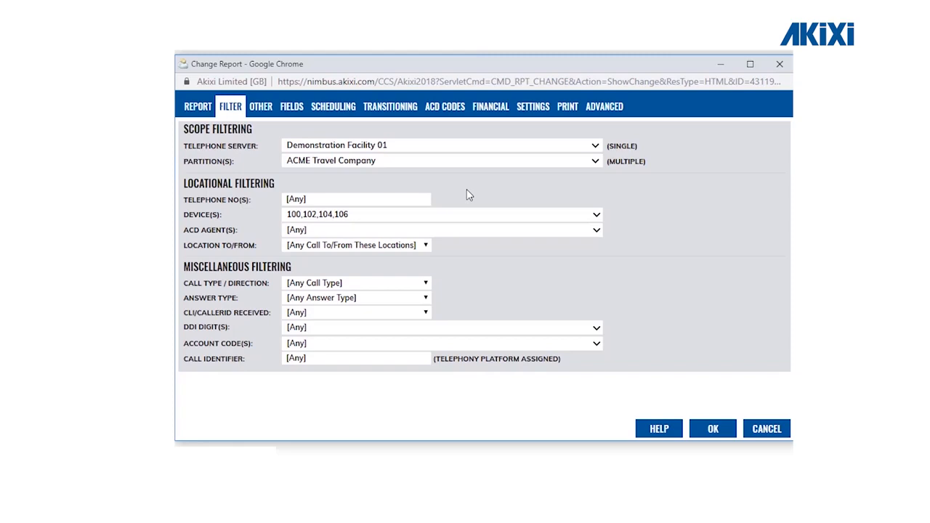
# Reset Device(s) to [Any] and mark 100, 102, 104 and 106 as exclusions
pyautogui.click(389, 216)
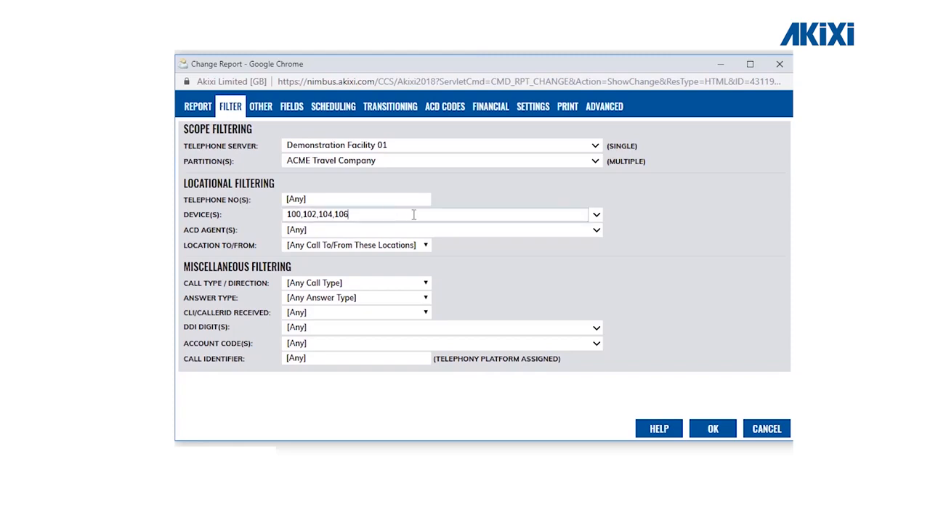
pyautogui.click(595, 214)
pyautogui.click(315, 229)
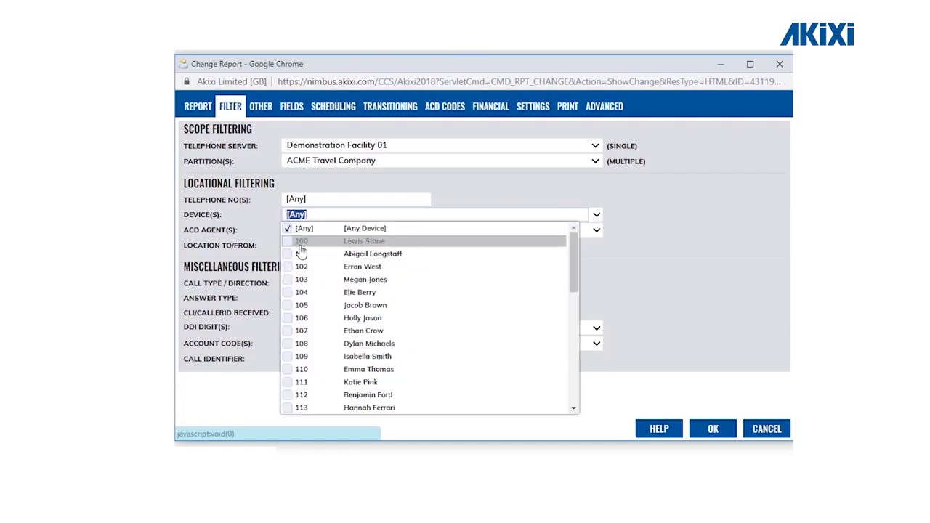
pyautogui.click(289, 241)
pyautogui.click(289, 268)
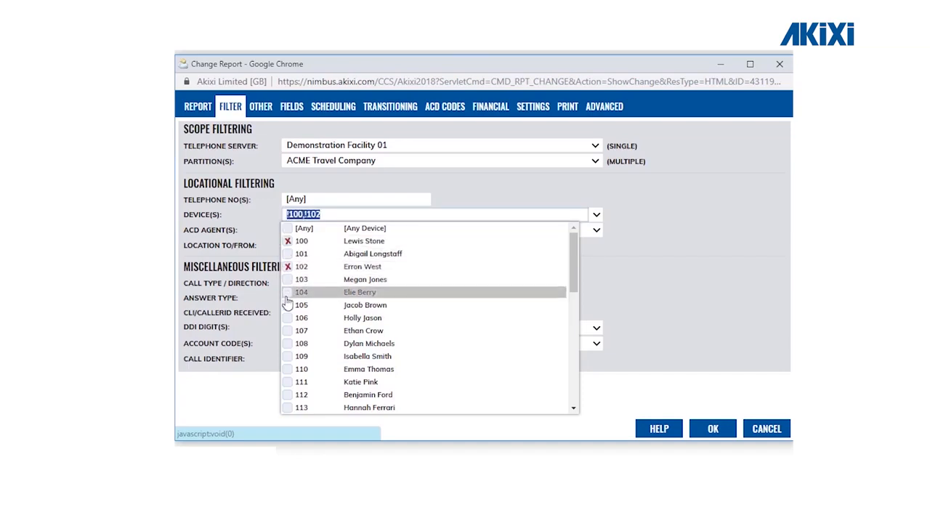
pyautogui.click(288, 294)
pyautogui.click(289, 318)
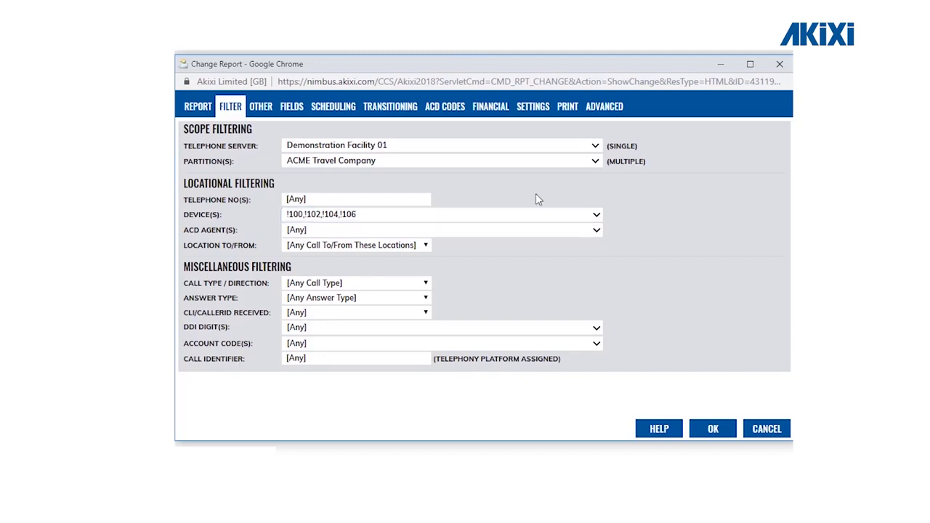
# Reset Device(s) to [Any] and tick devices 100 through 110 so it reads 100-110
pyautogui.click(597, 215)
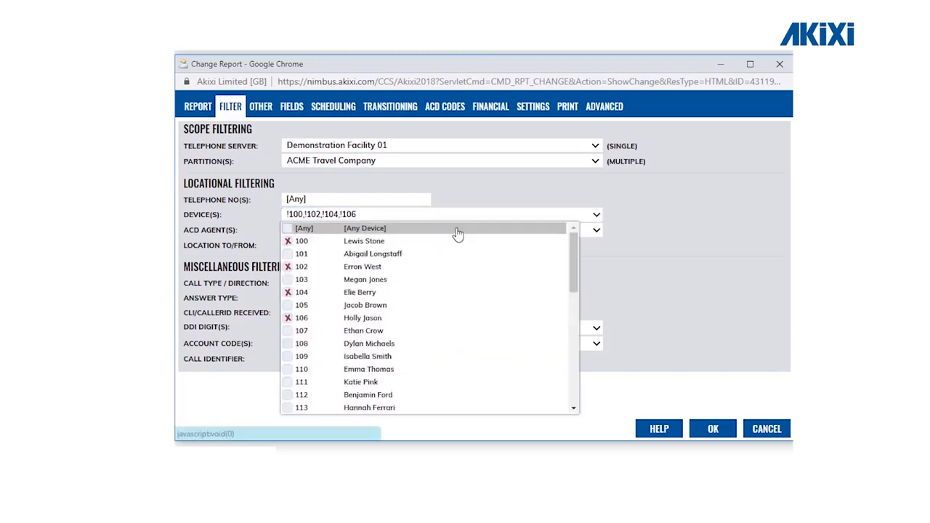
pyautogui.click(367, 229)
pyautogui.click(288, 242)
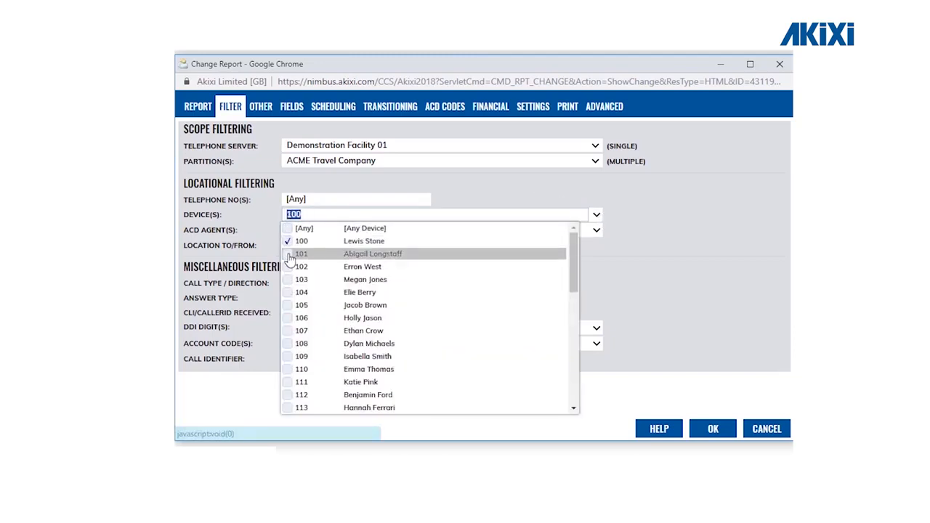
pyautogui.click(289, 254)
pyautogui.click(289, 266)
pyautogui.click(288, 279)
pyautogui.click(289, 293)
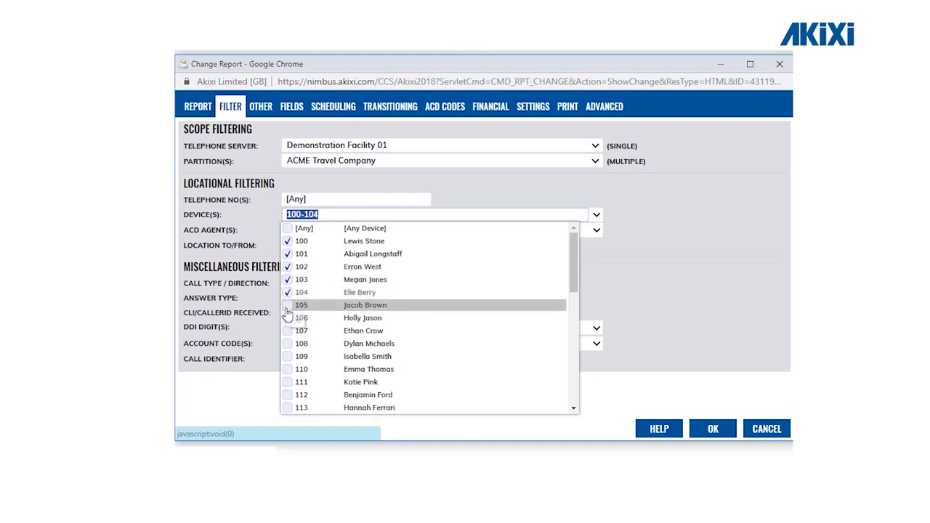
pyautogui.click(288, 305)
pyautogui.click(289, 318)
pyautogui.click(288, 331)
pyautogui.click(289, 344)
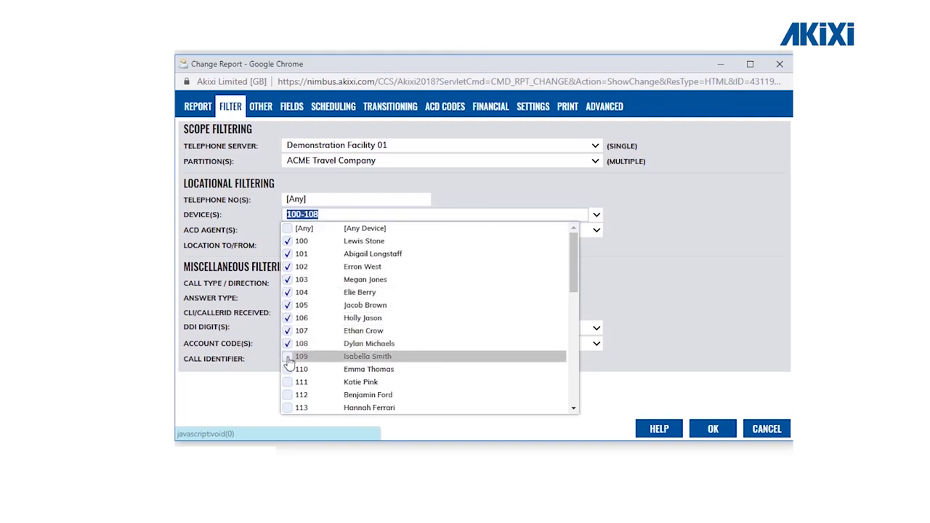
pyautogui.click(288, 356)
pyautogui.click(289, 369)
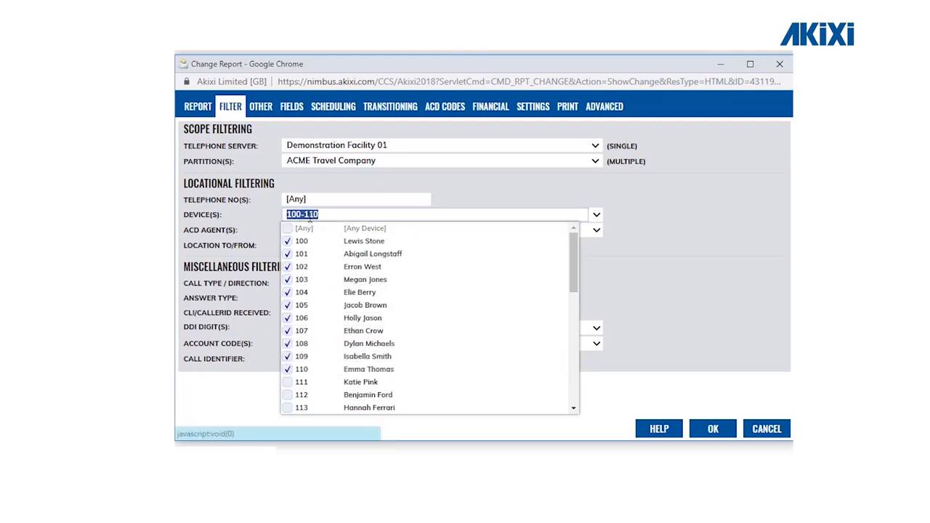
pyautogui.click(330, 213)
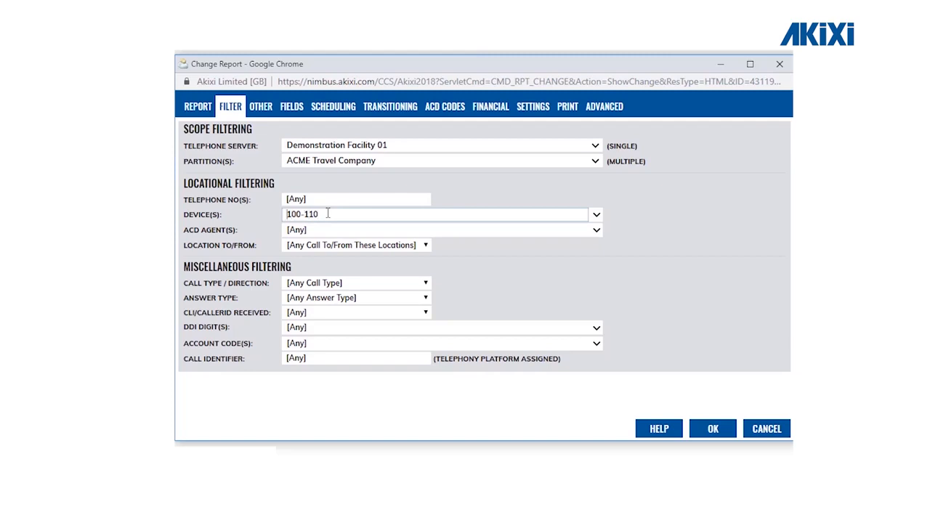
# Prefix the range with ! to exclude devices 100-110, review the list, then clear Device(s)
pyautogui.write('!')
pyautogui.click(596, 214)
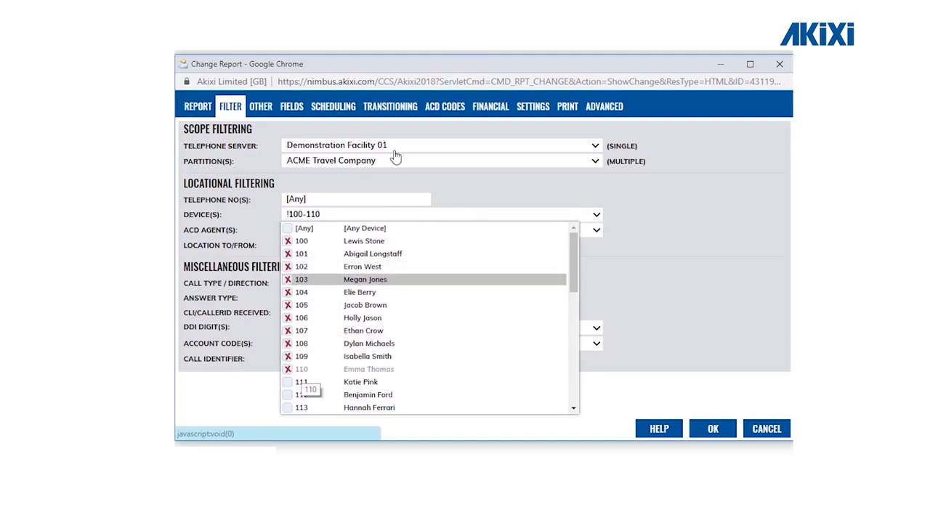
pyautogui.click(370, 213)
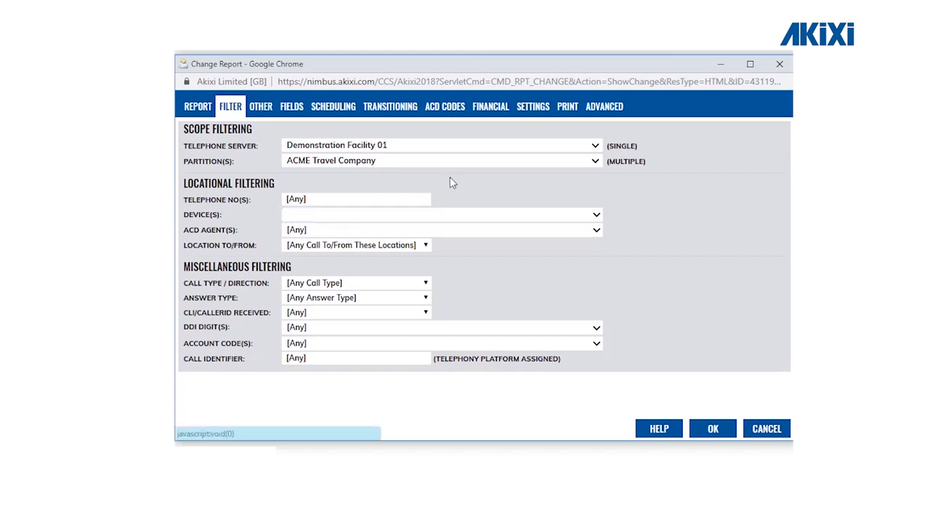
pyautogui.click(446, 213)
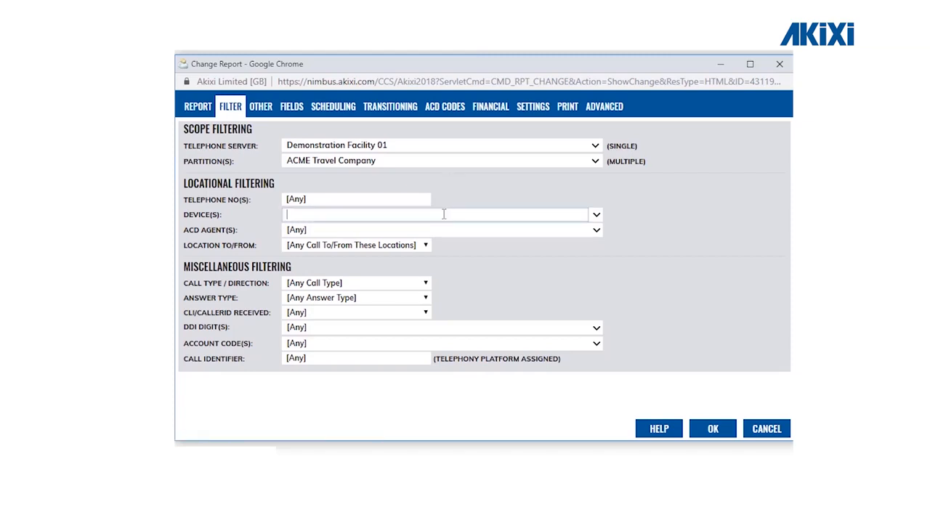
pyautogui.click(594, 218)
pyautogui.scroll(-5, 479, 326)
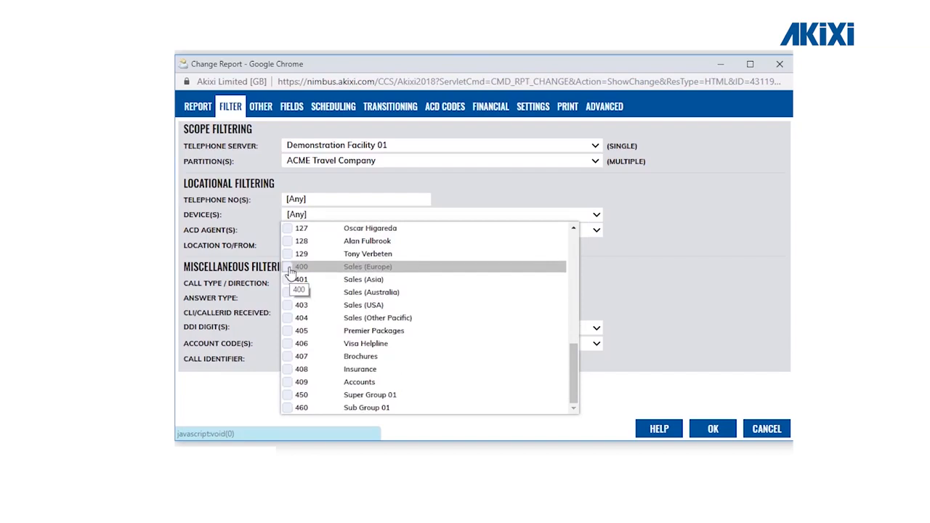
pyautogui.click(289, 268)
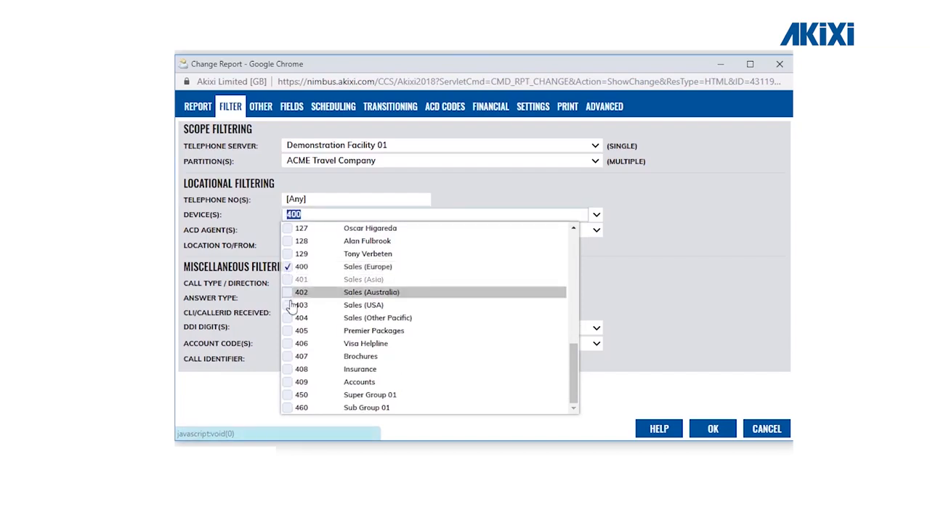
pyautogui.click(289, 292)
pyautogui.click(289, 280)
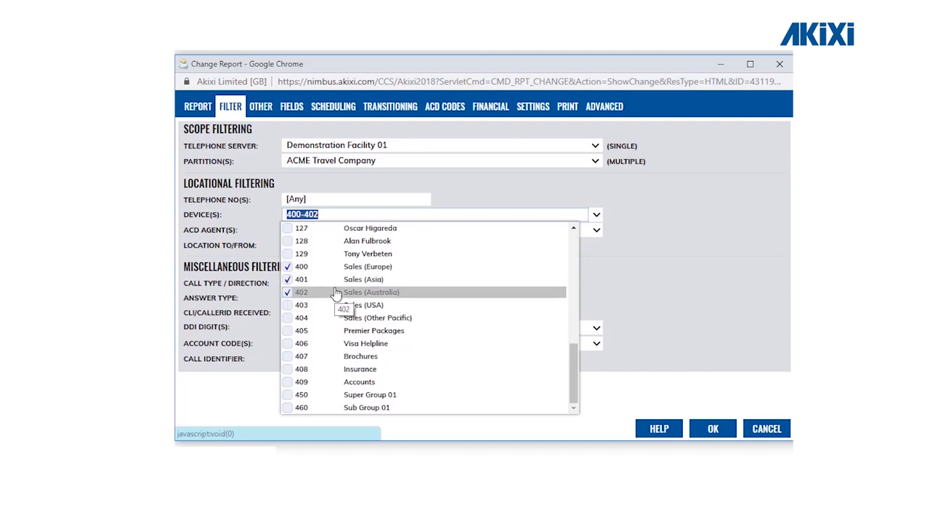
pyautogui.click(602, 255)
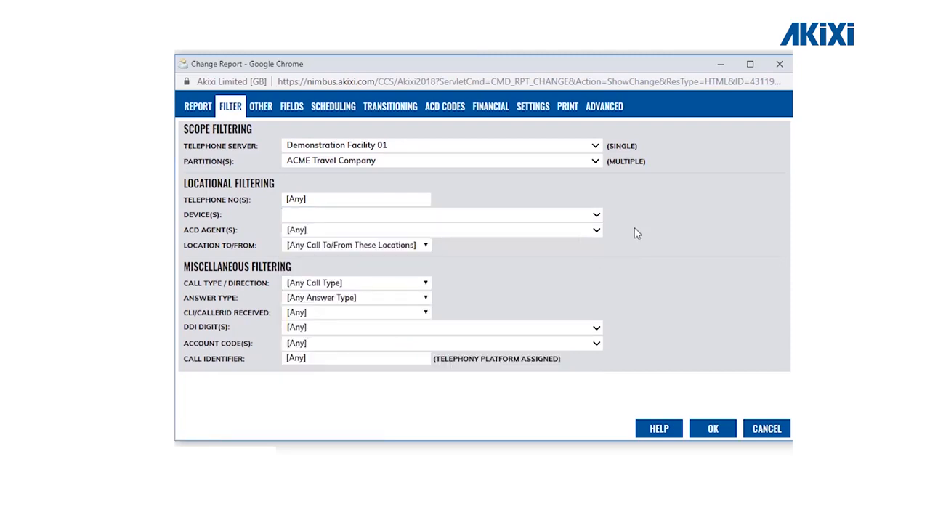
# Browse the ACD Agent(s) list without changing it, then display the Location To/From choices
pyautogui.click(597, 235)
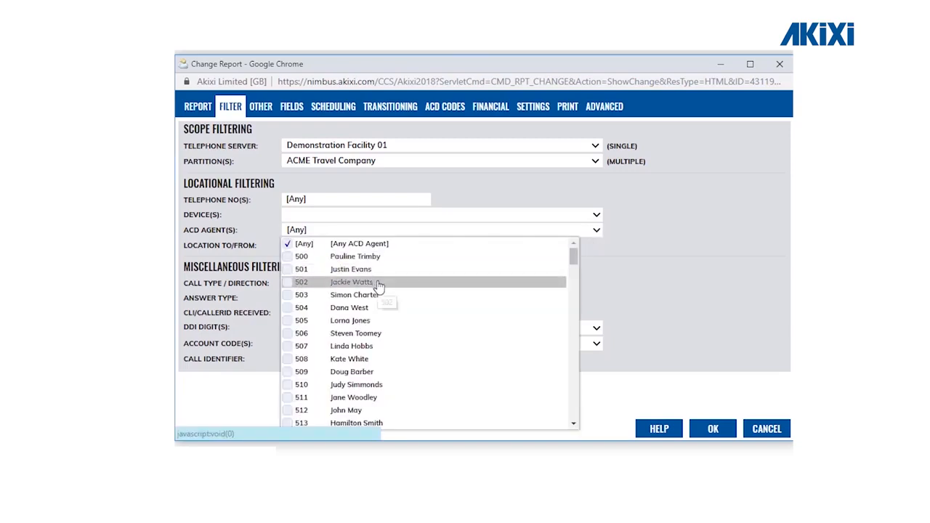
pyautogui.scroll(-1, 380, 292)
pyautogui.scroll(-3, 378, 288)
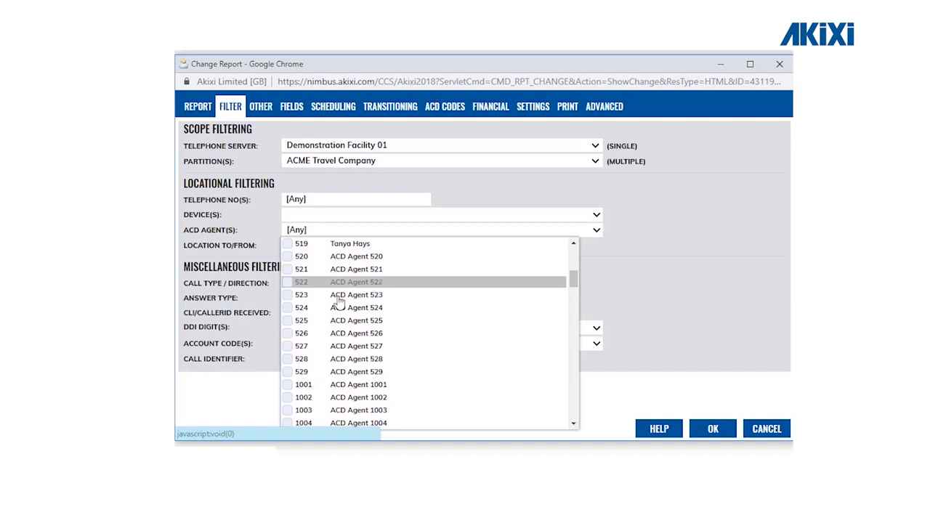
pyautogui.click(669, 249)
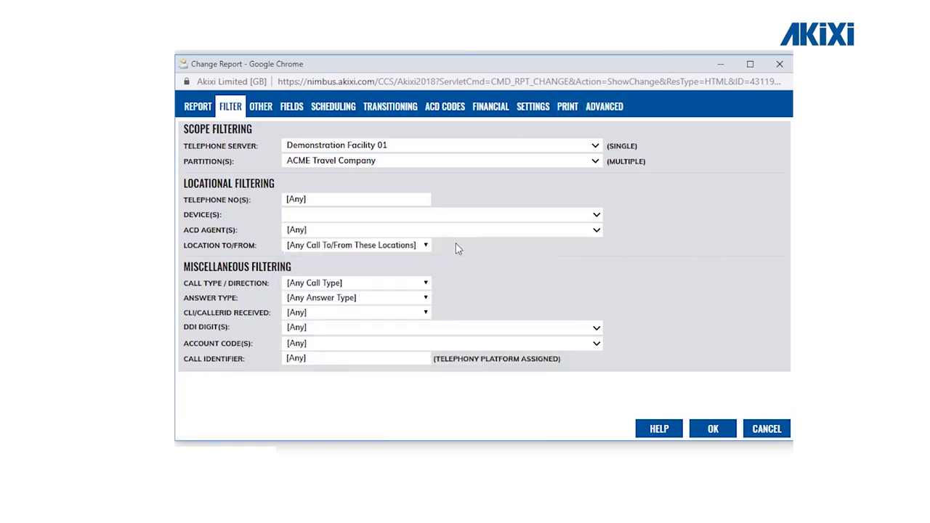
pyautogui.click(425, 247)
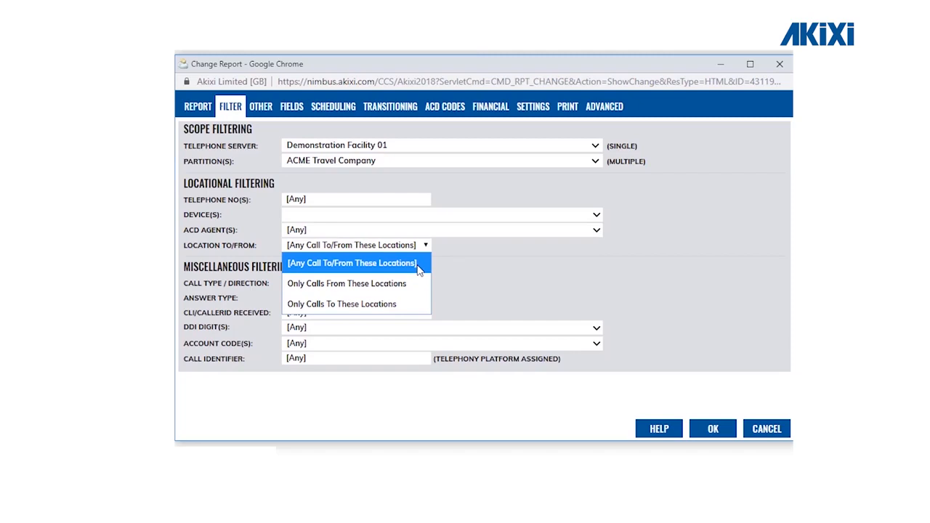
# Leave Location To/From and Call Type / Direction at defaults and display the Answer Type options
pyautogui.click(418, 266)
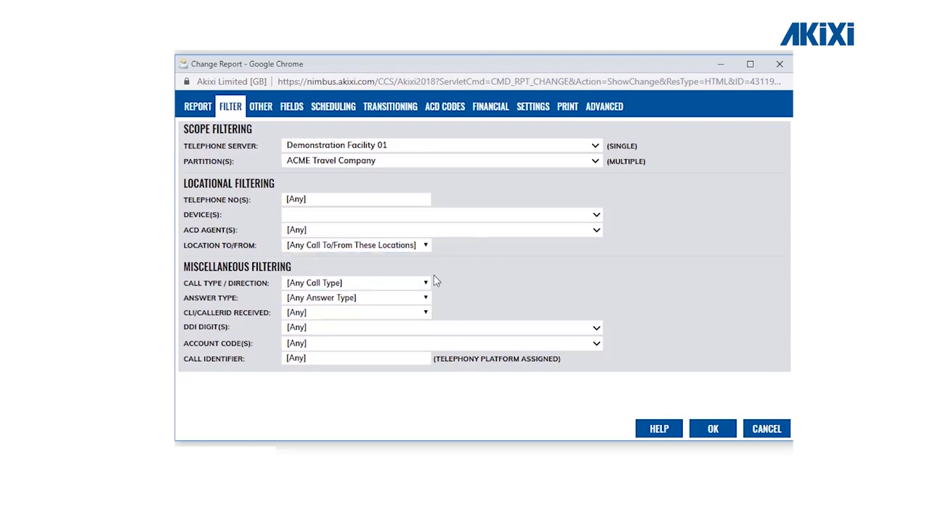
pyautogui.click(427, 283)
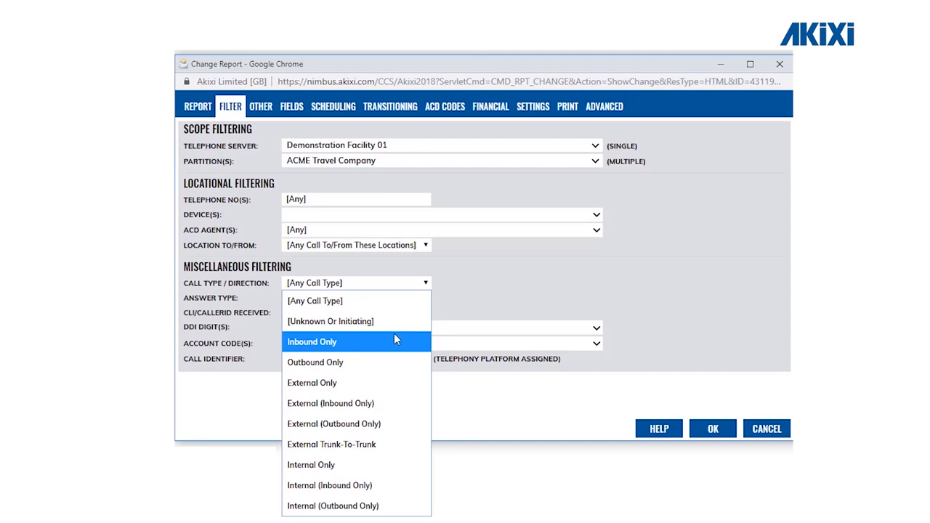
pyautogui.click(425, 283)
pyautogui.click(426, 299)
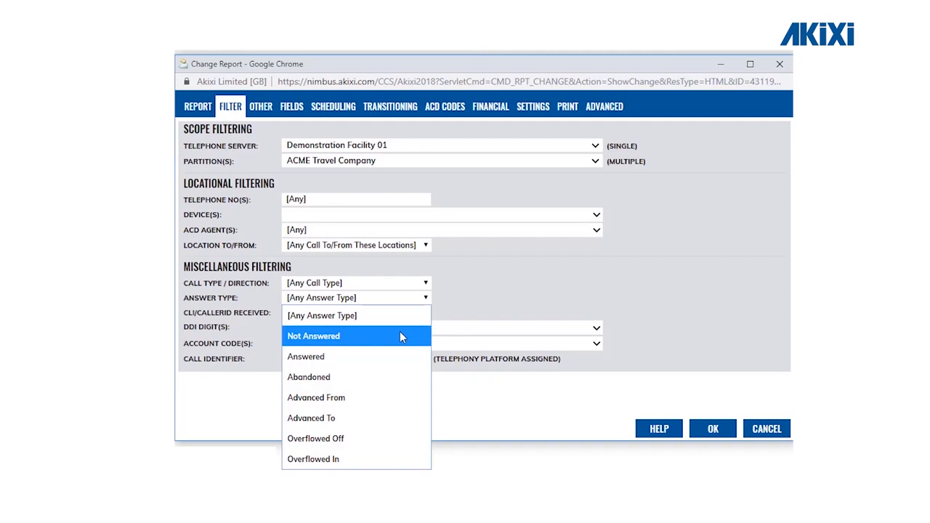
# Browse the DDI Digit(s) numbers without changing [Any], then display the Account Code(s) choices
pyautogui.click(606, 316)
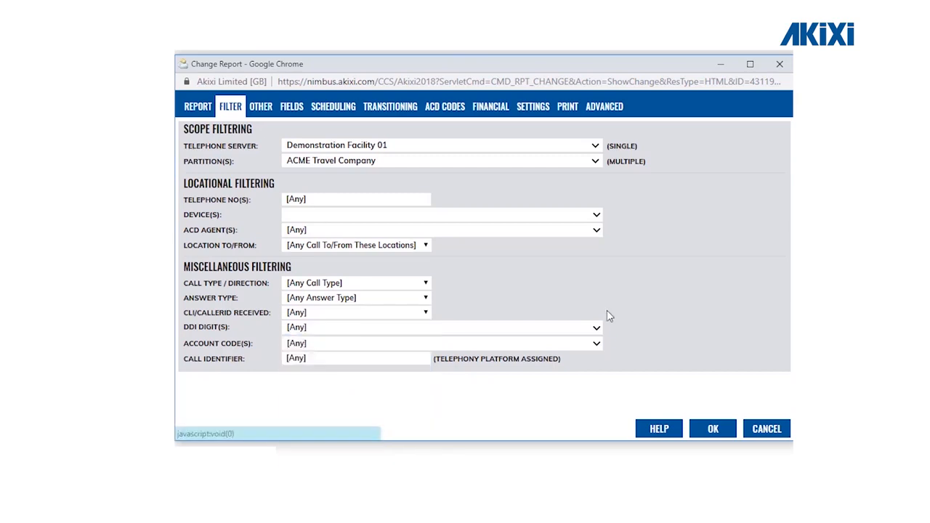
pyautogui.click(596, 328)
pyautogui.scroll(-8, 405, 248)
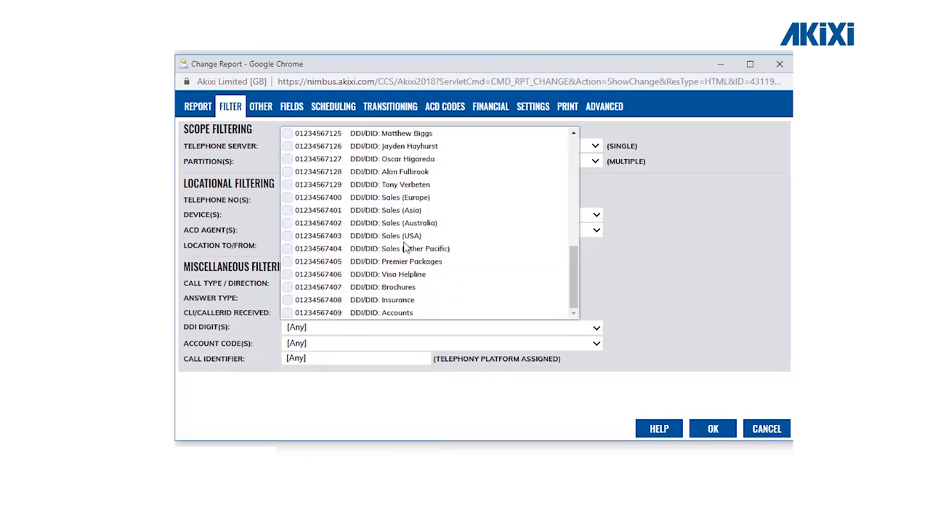
pyautogui.scroll(8, 405, 249)
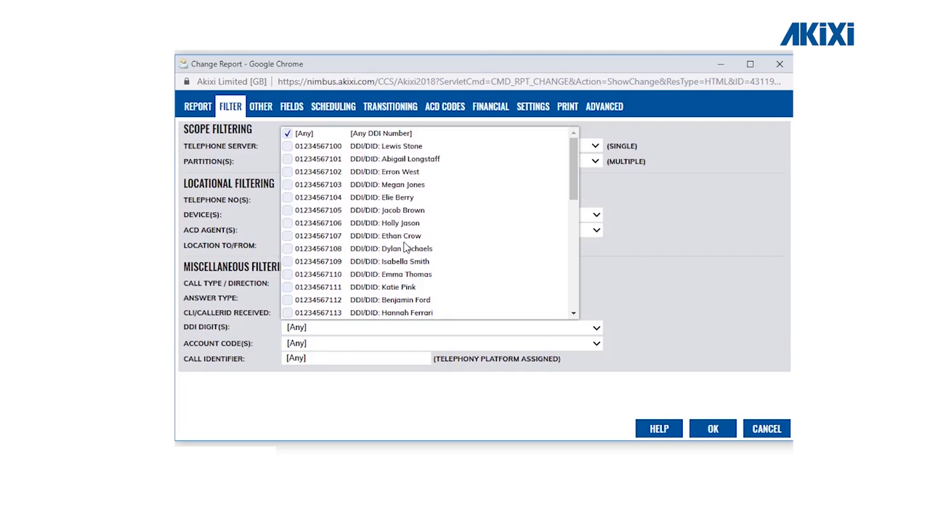
pyautogui.click(612, 353)
pyautogui.click(596, 345)
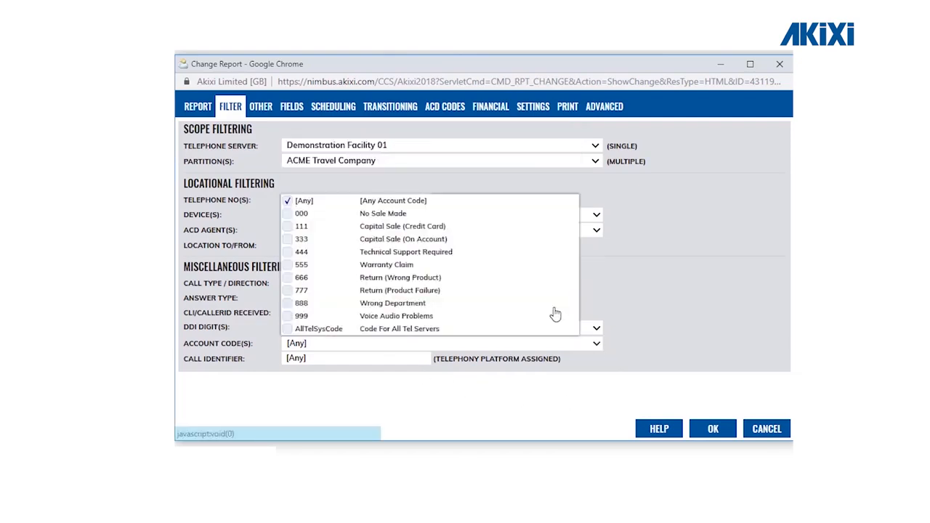
# Tick account codes 111, 444 and 333, then reset Account Code(s) back to [Any]
pyautogui.click(289, 227)
pyautogui.click(291, 252)
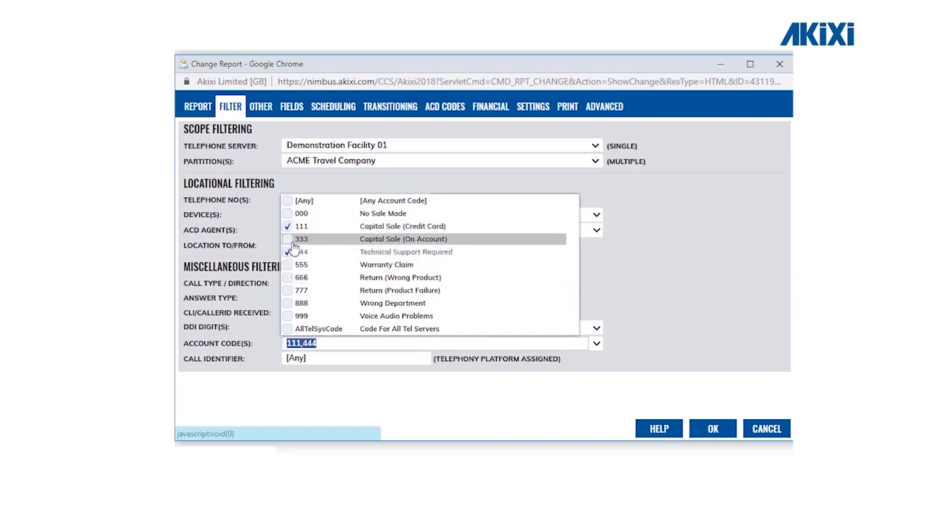
pyautogui.click(290, 239)
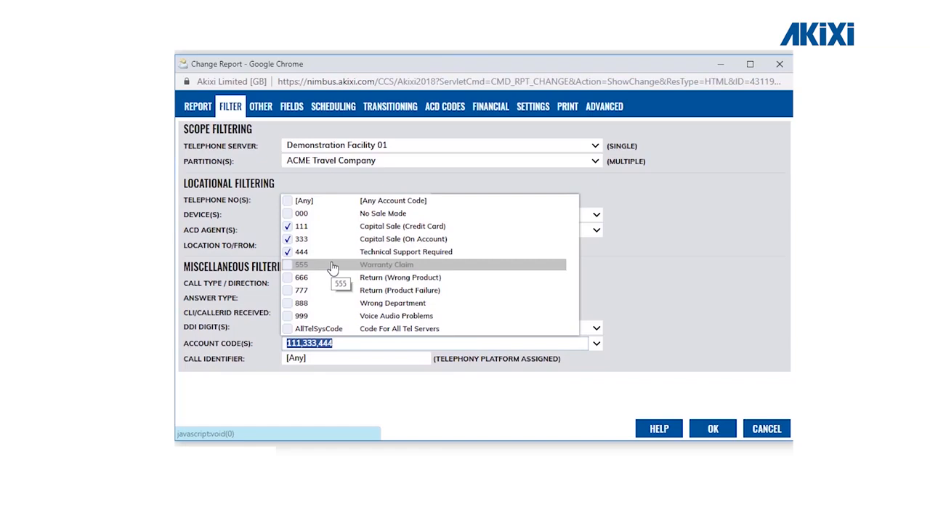
pyautogui.click(290, 202)
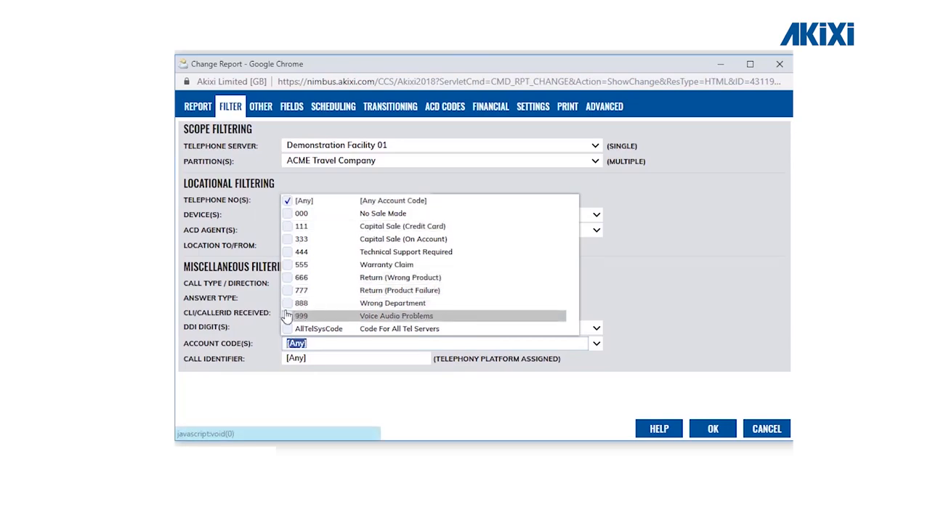
pyautogui.click(288, 303)
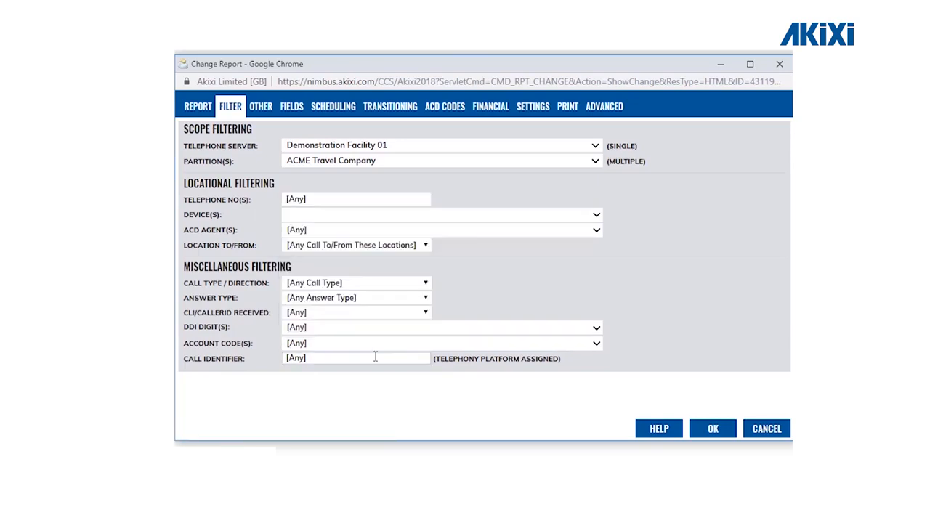